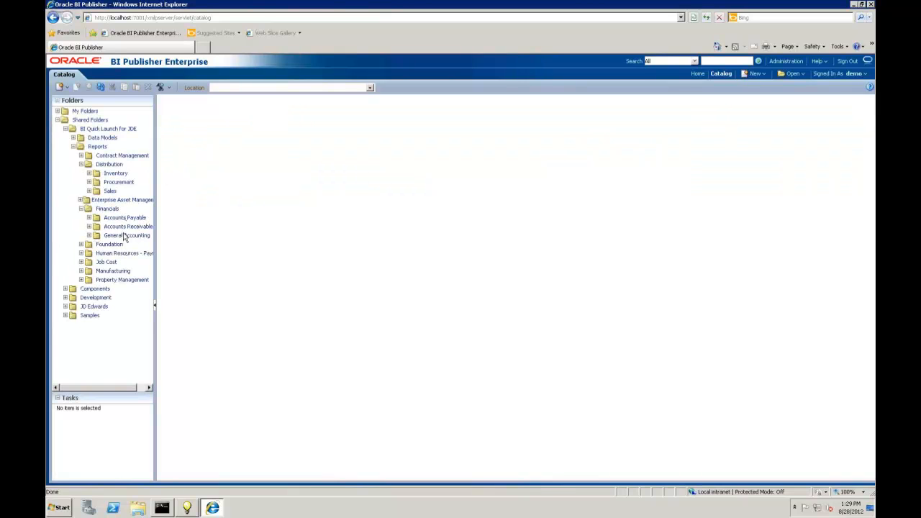
Start scheduling a job for the PO Adhoc Report in the Distribution Procurement folder.
click(115, 182)
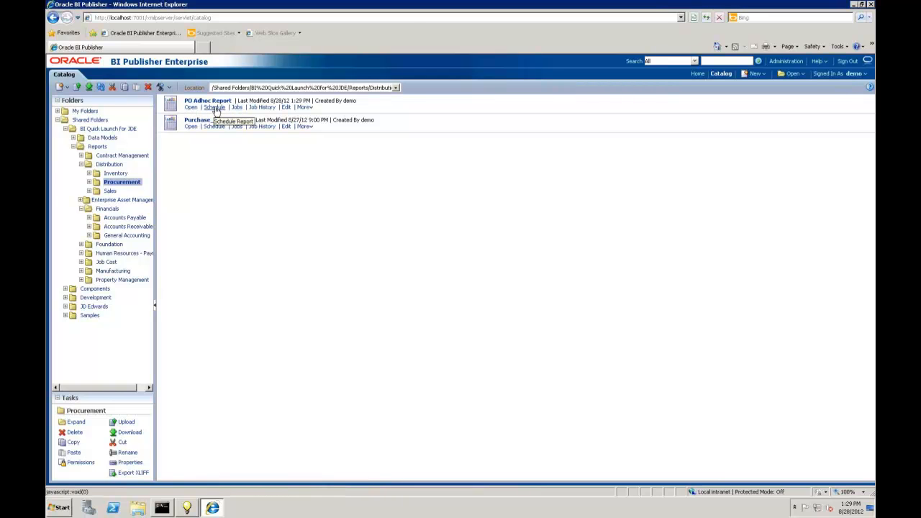
click(215, 109)
click(216, 109)
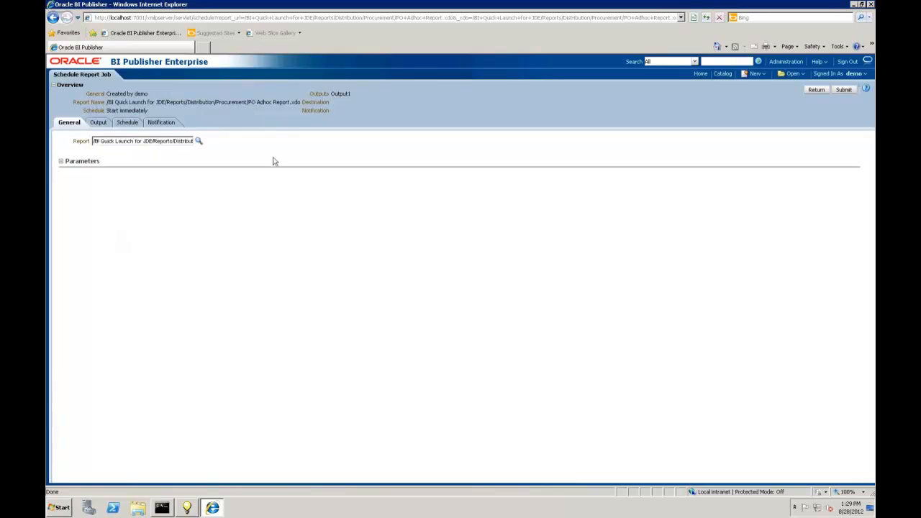
Set the format of the job's first output, which uses the Data Table Report layout, to Excel.
click(98, 124)
drag(103, 200, 47, 204)
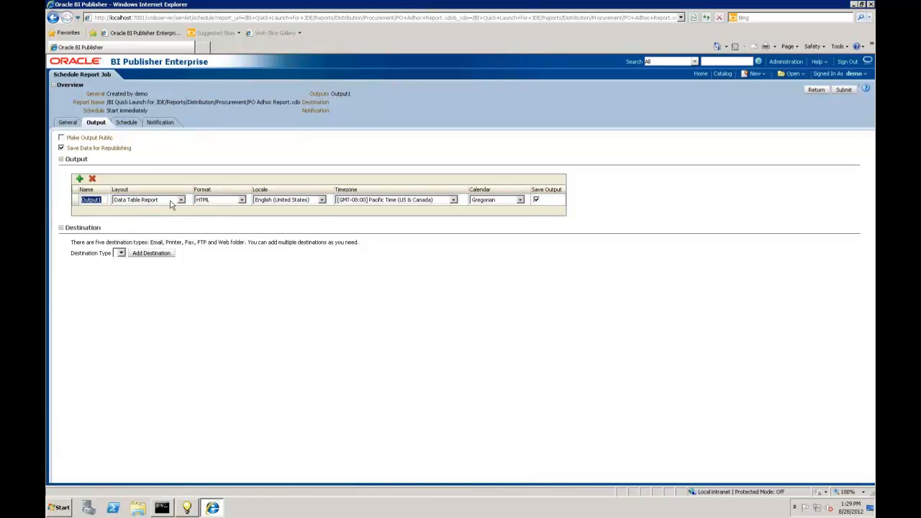
click(242, 200)
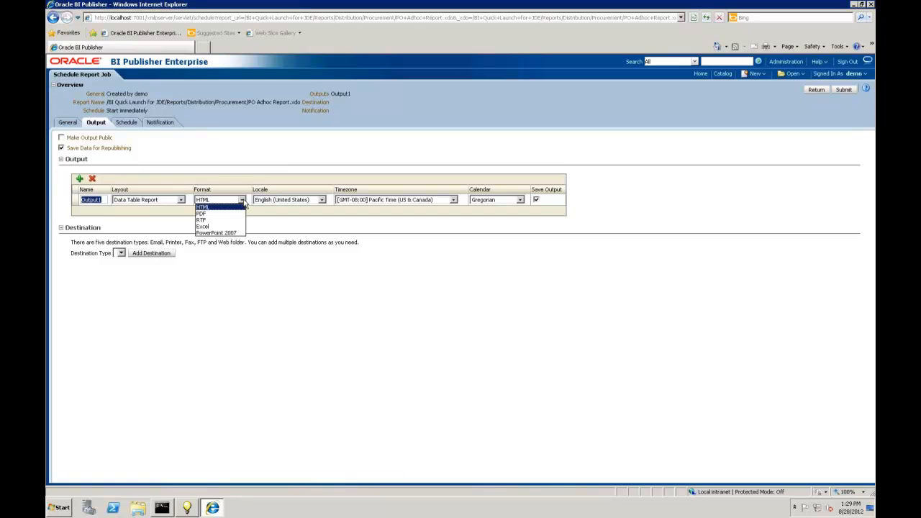
click(211, 214)
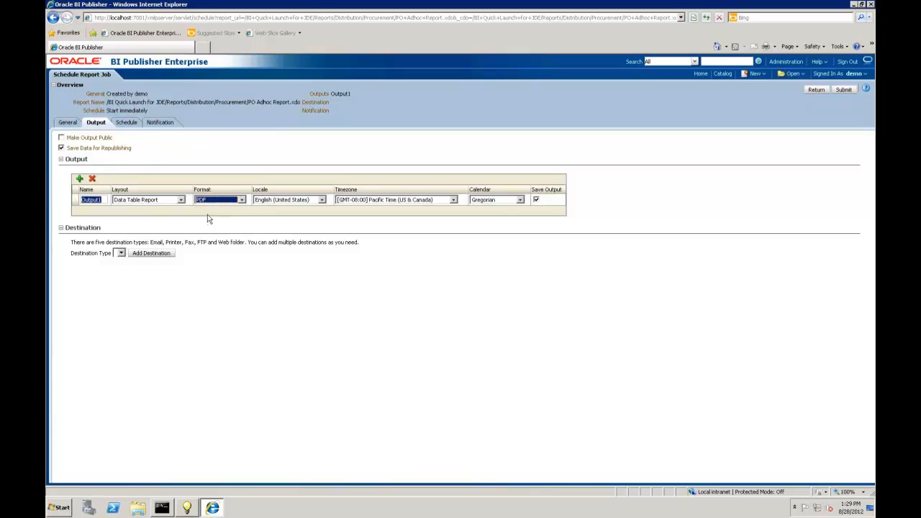
click(242, 200)
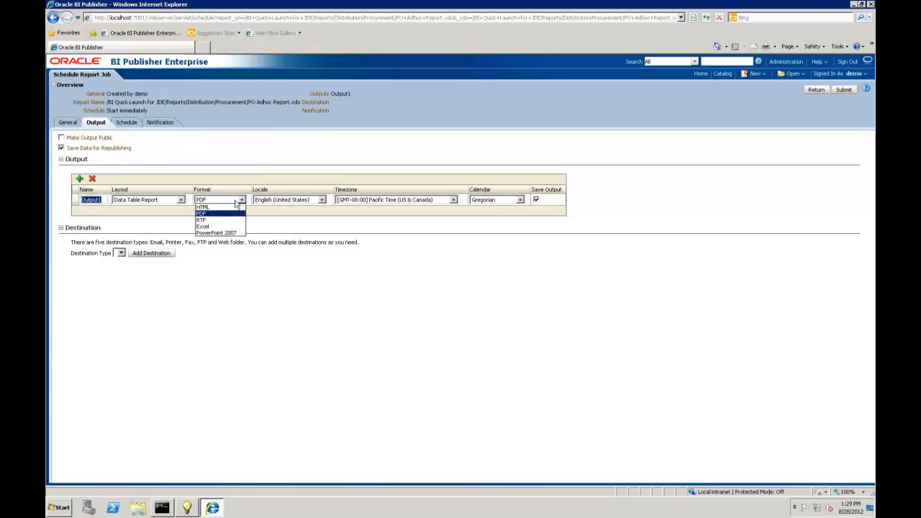
click(206, 227)
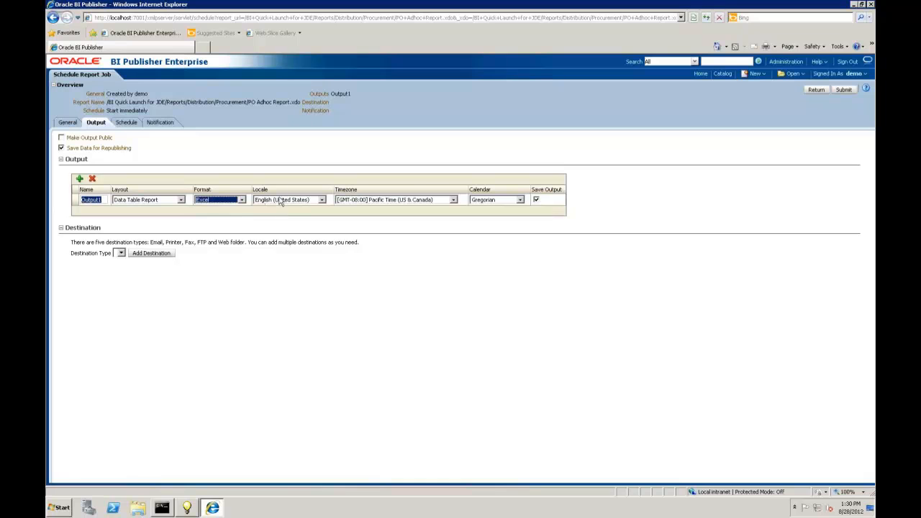
Add a second output with the PO Report with Charts layout in PDF format.
click(80, 179)
click(182, 212)
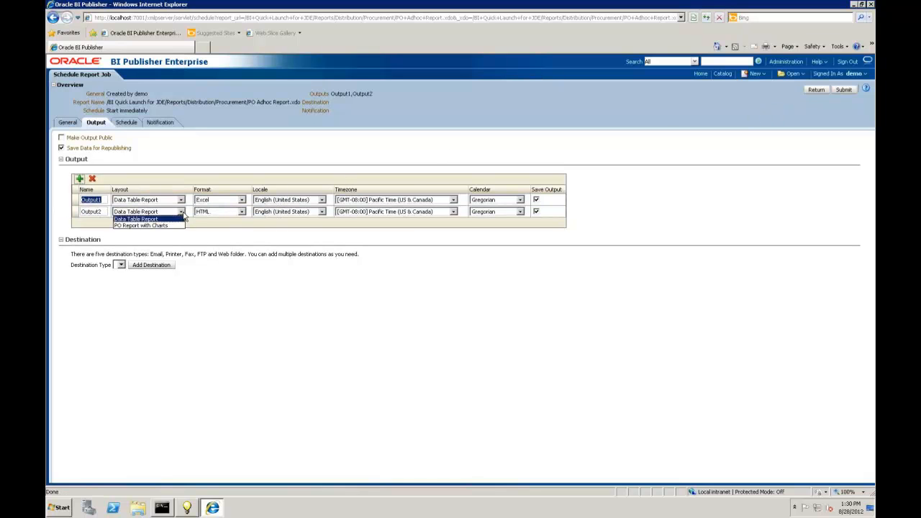
click(164, 227)
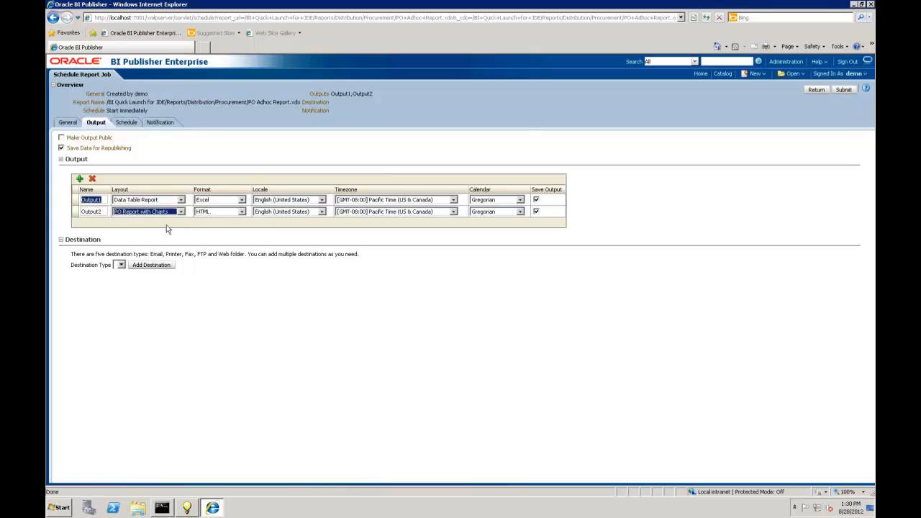
click(241, 212)
click(203, 226)
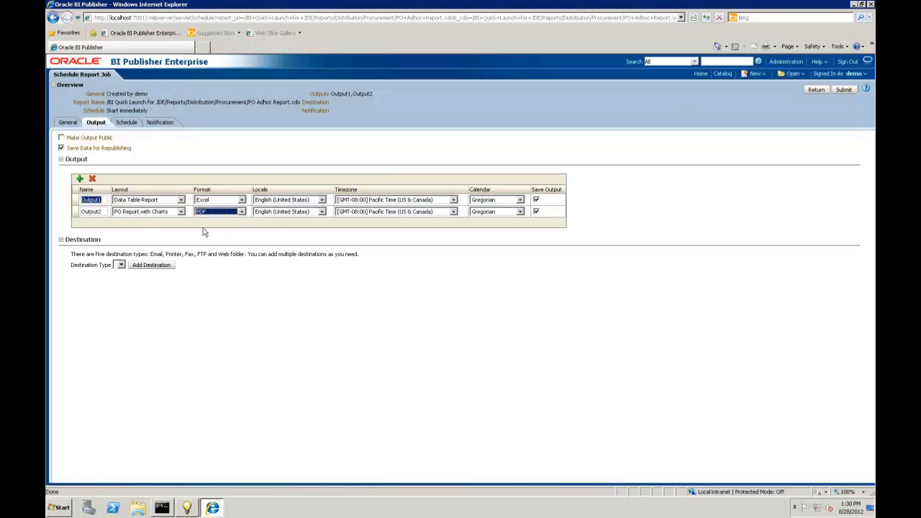
Set the job's schedule frequency to Once and check its notification settings.
click(136, 127)
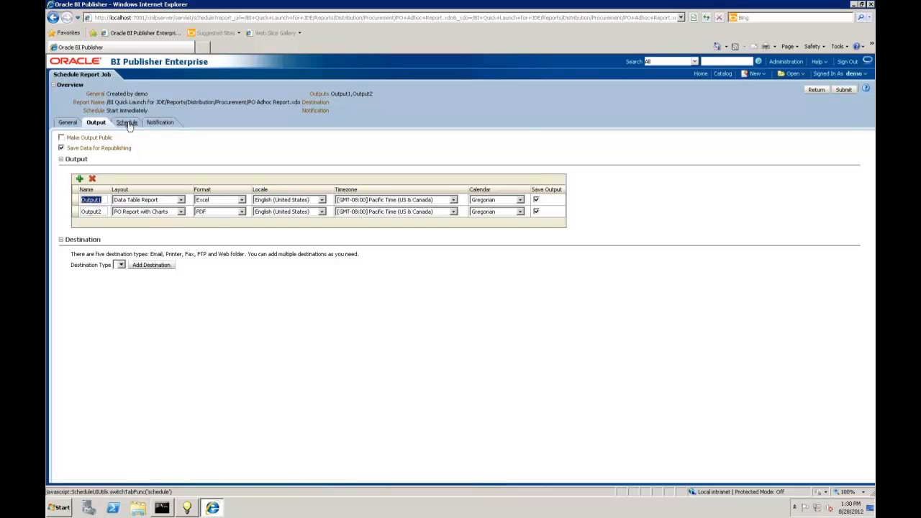
click(135, 152)
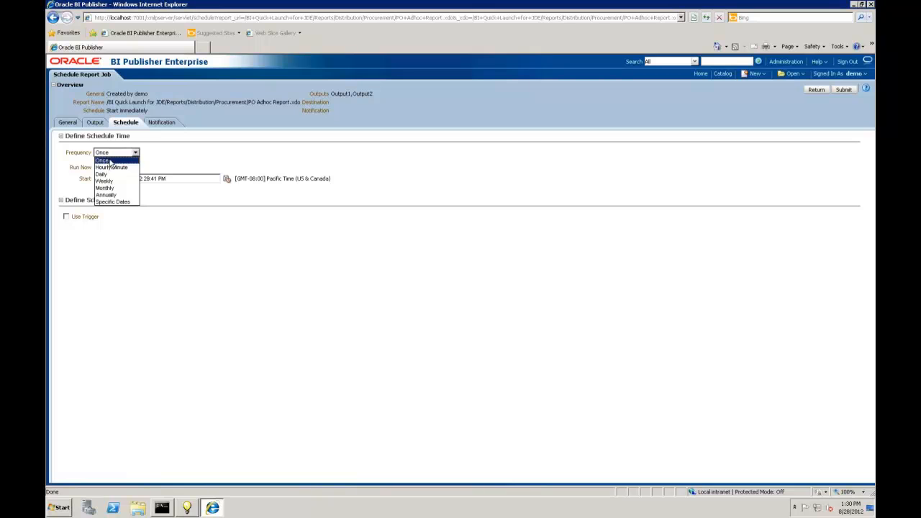
click(108, 159)
click(160, 124)
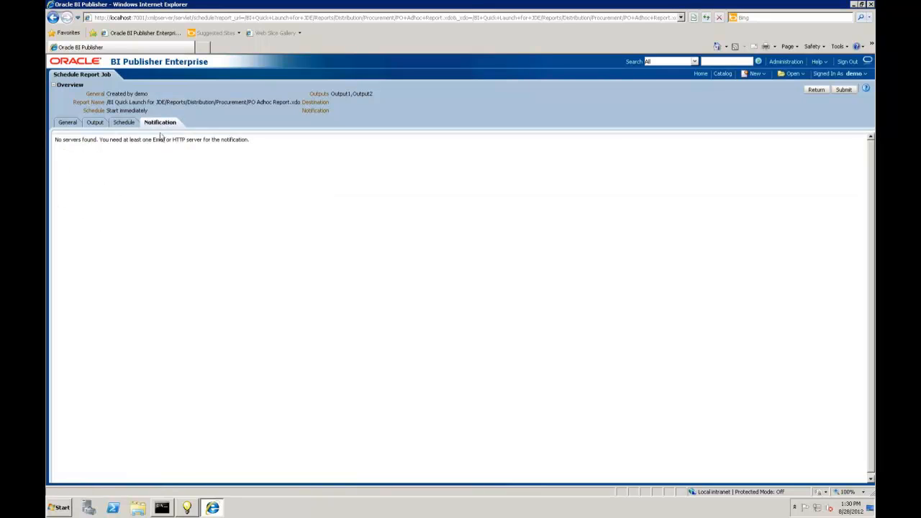
Submit the report job under the name Demo PO Report and return to the catalog.
click(843, 90)
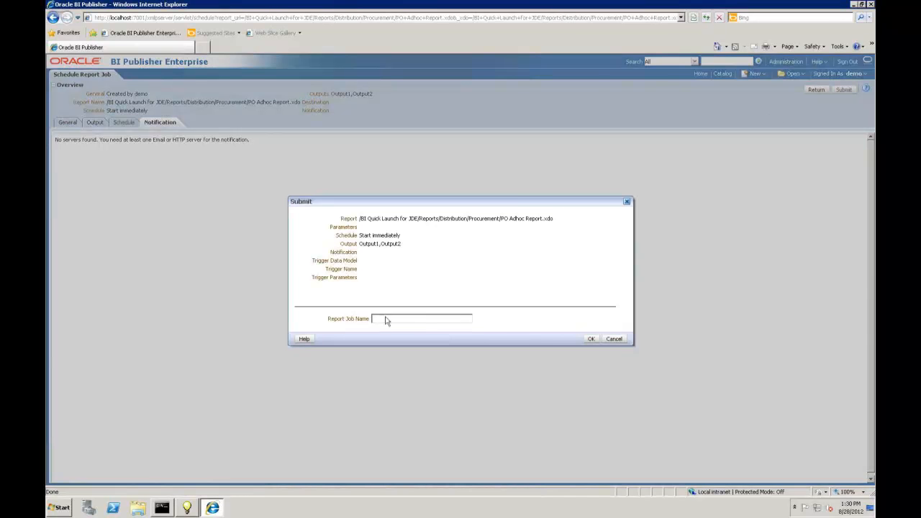
text(Demo PO)
click(590, 339)
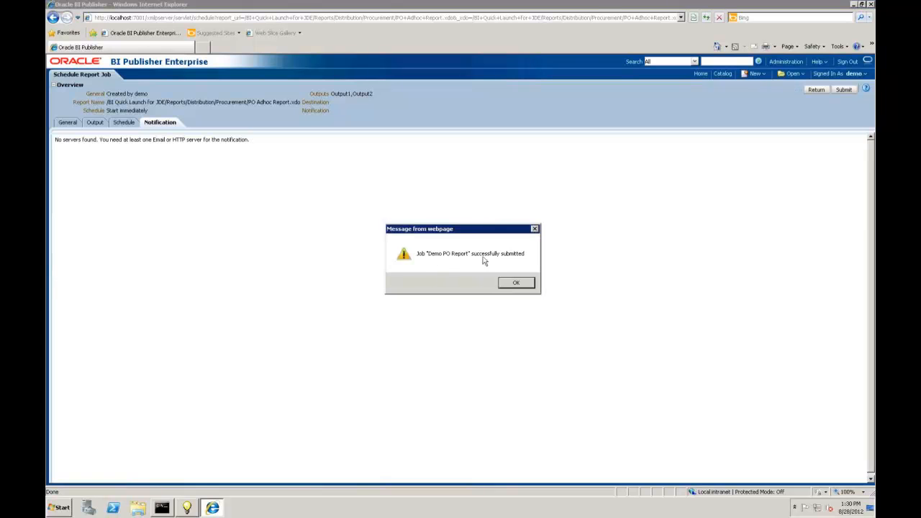
click(517, 283)
click(817, 90)
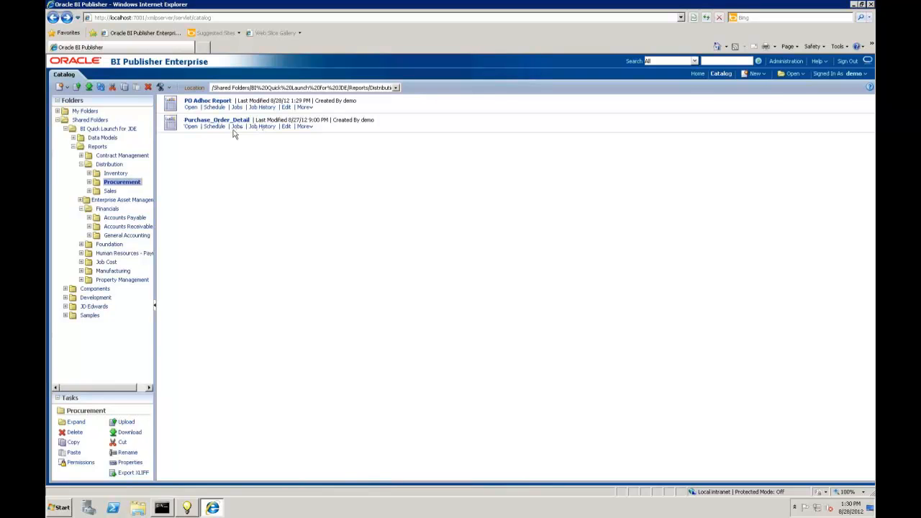
Open the Demo PO Report job from the PO Adhoc Report's job history and view its Excel and PDF outputs.
click(263, 107)
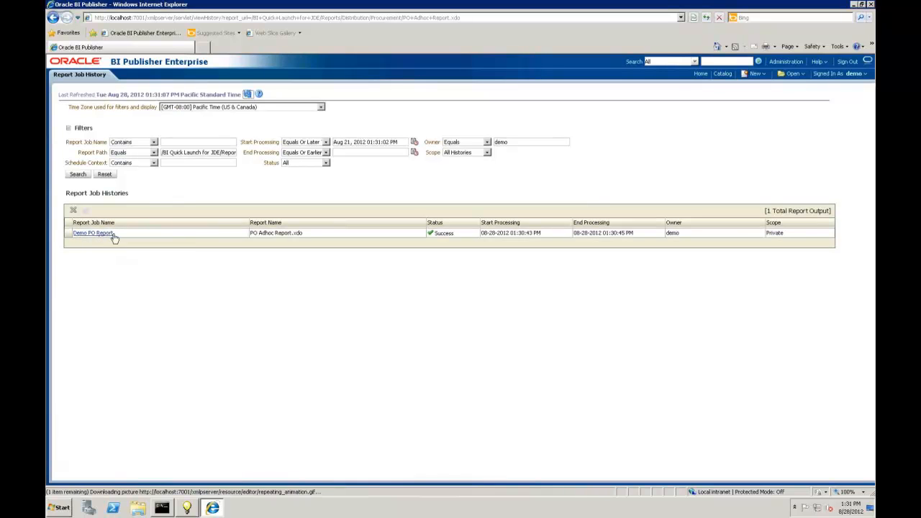
click(91, 233)
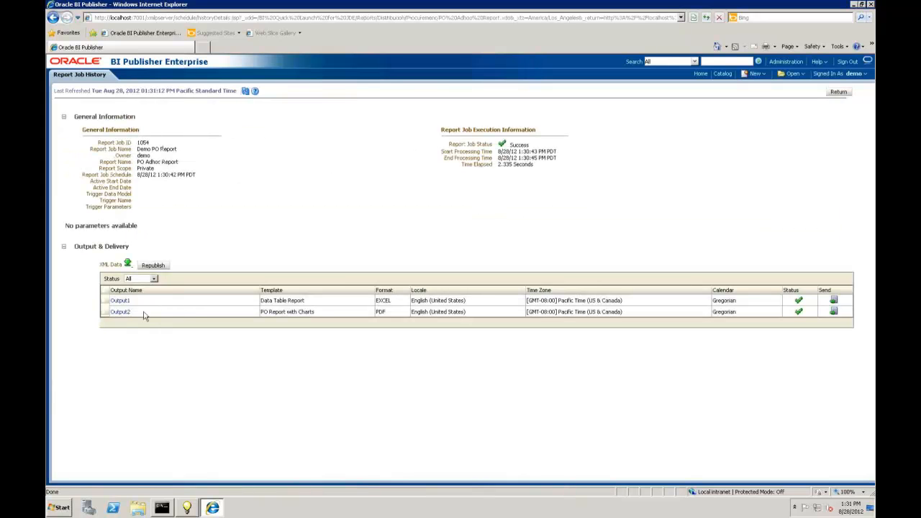
click(119, 300)
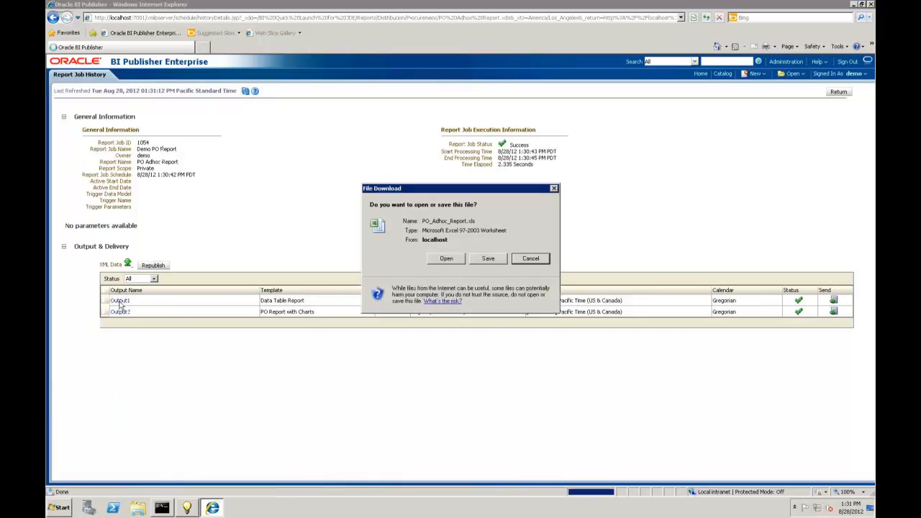
click(446, 259)
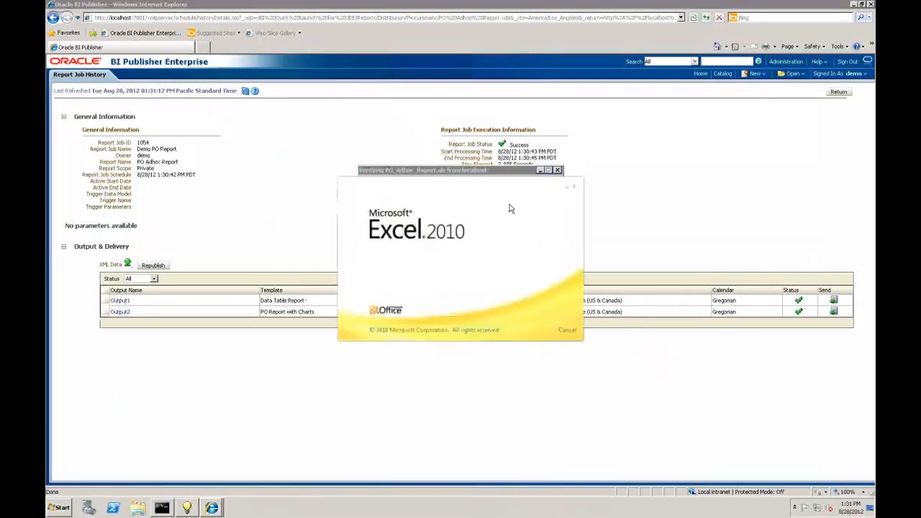
click(423, 275)
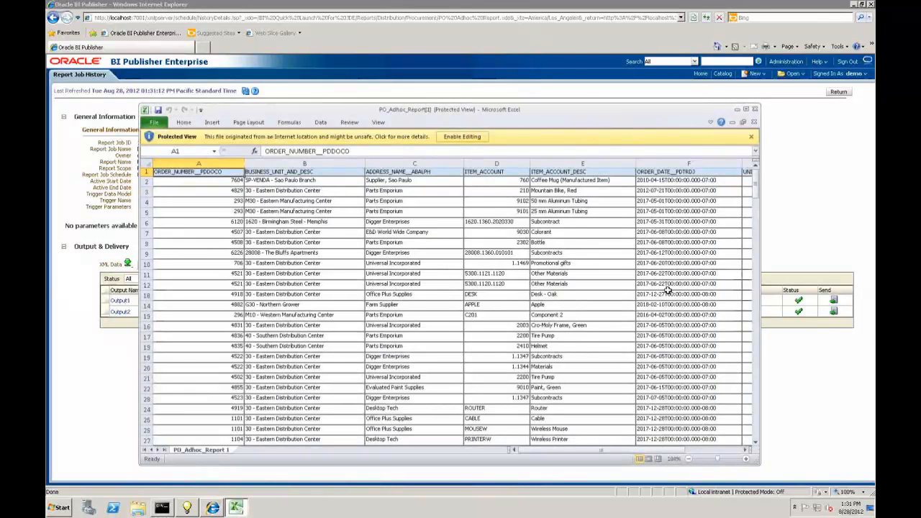
click(754, 109)
click(120, 311)
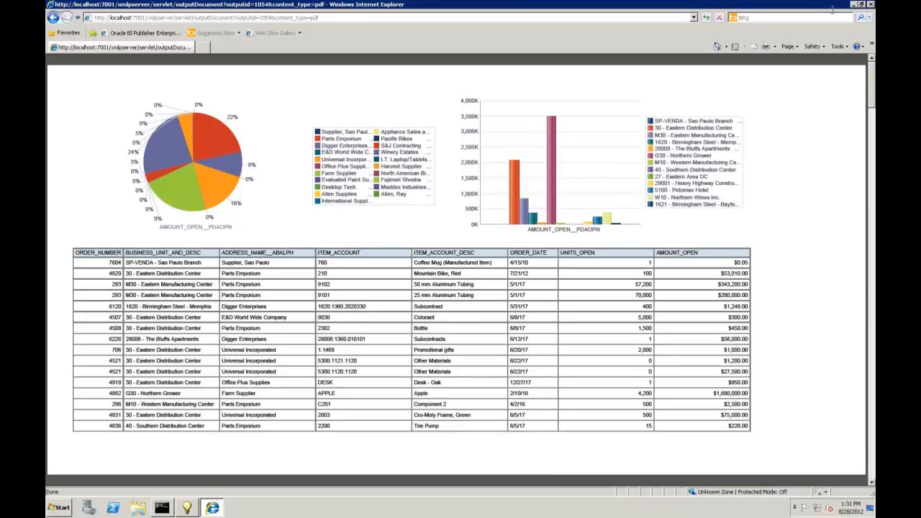
click(870, 4)
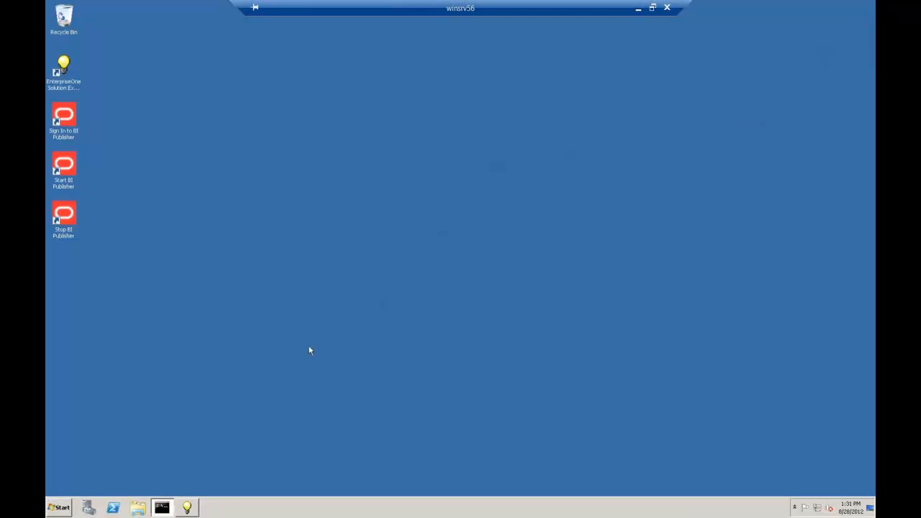
Reopen BI Publisher Enterprise in the browser and sign in with the filled-in demo credentials.
click(61, 507)
click(97, 283)
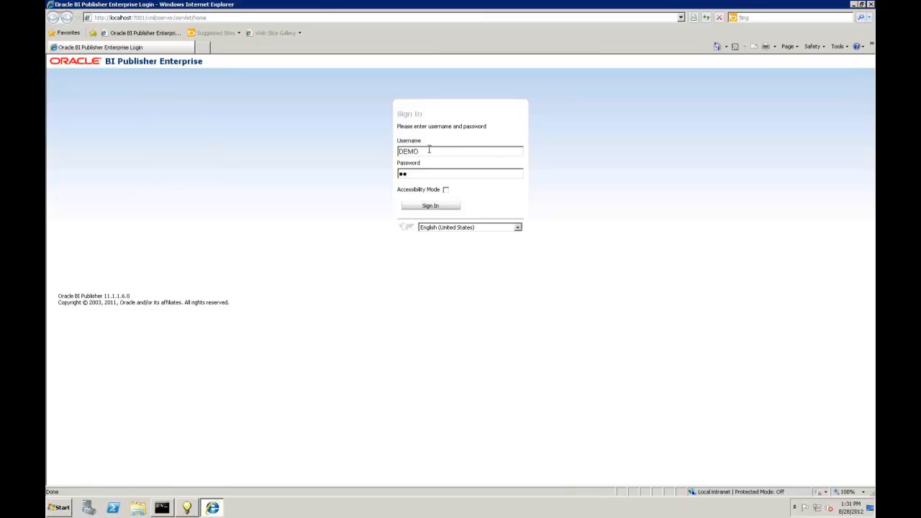
key(Return)
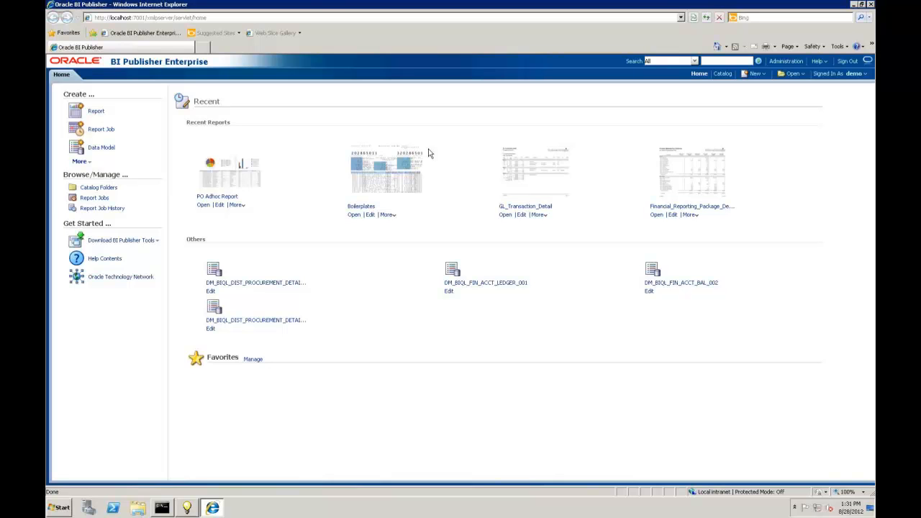
Open the E1Local_SYSDBA JDBC data source in the administration area to examine its connection settings.
click(781, 63)
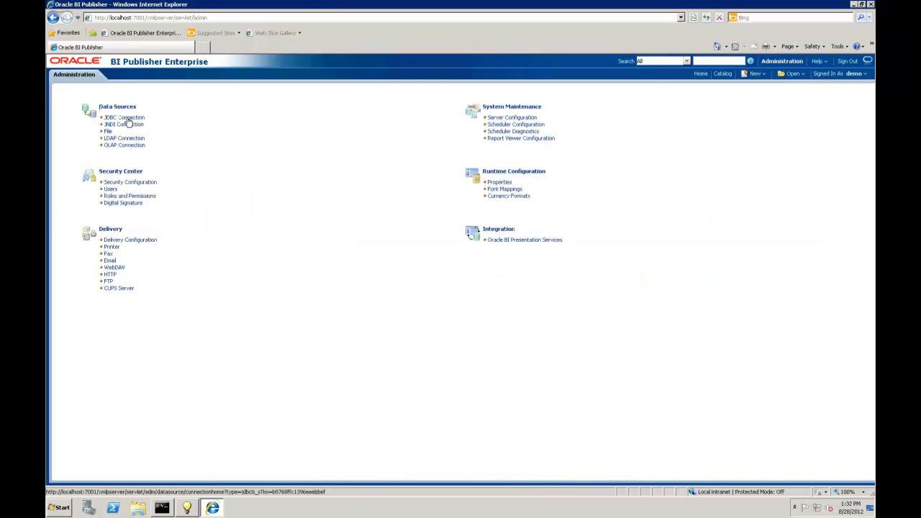
click(126, 118)
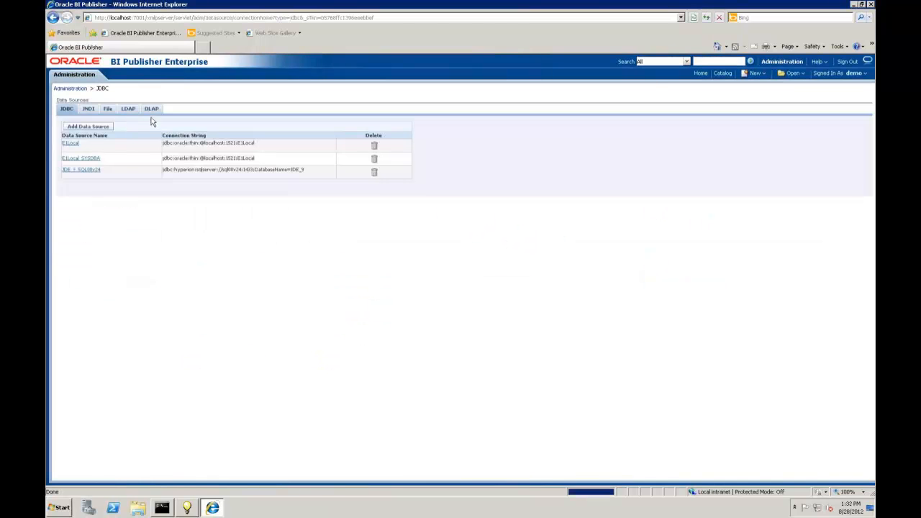
click(82, 158)
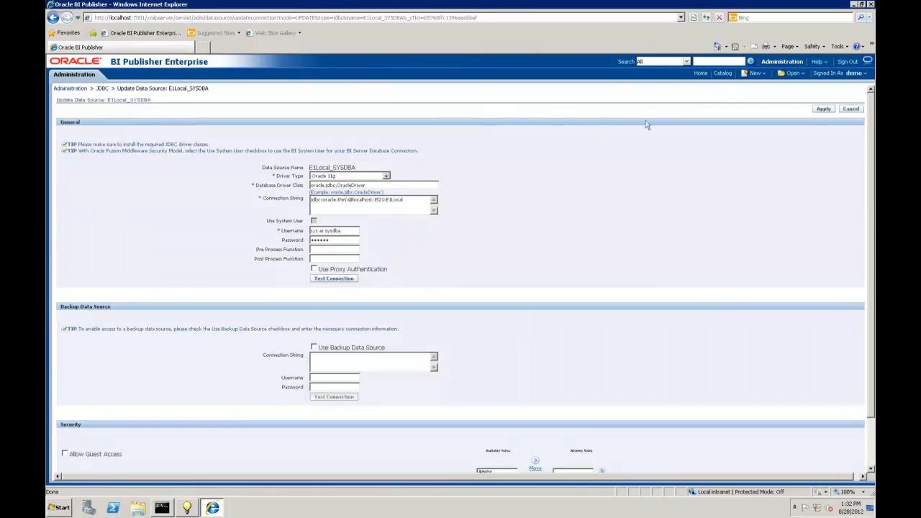
Open the data model DM_BIQL_FIN_ACCT_BAL_002 from the General Accounting folder under BI Quick Launch for JDE's Financials data models.
click(722, 74)
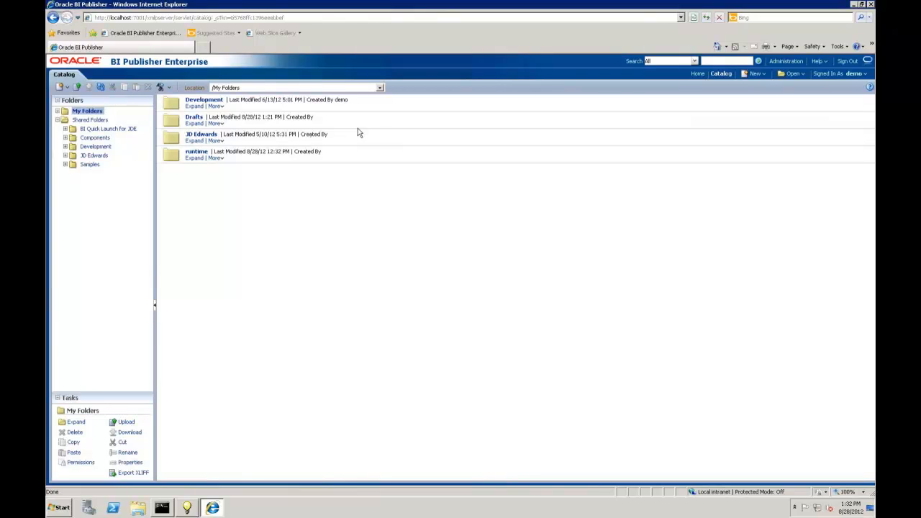
click(65, 130)
click(72, 137)
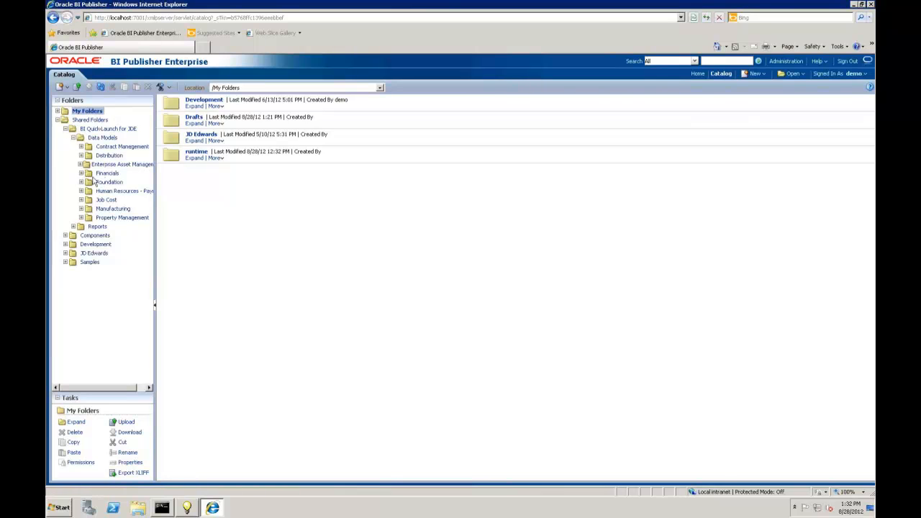
click(81, 173)
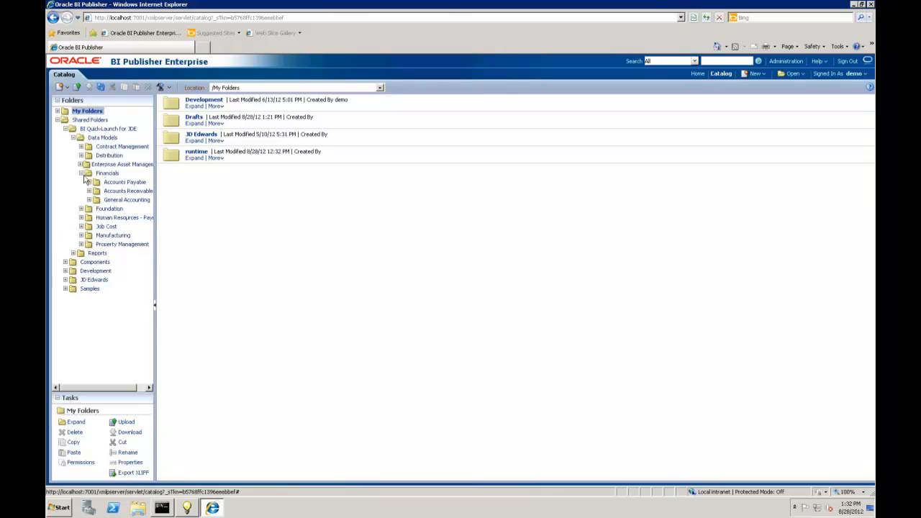
click(116, 200)
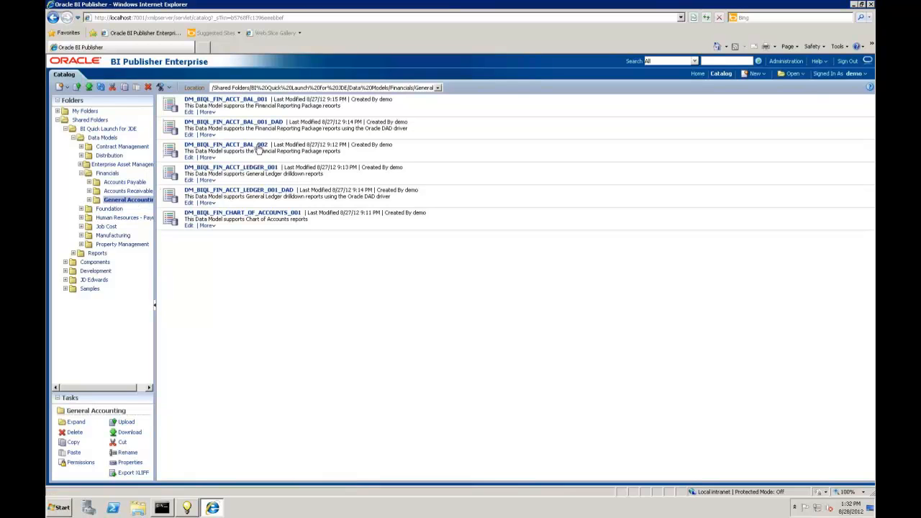
click(189, 158)
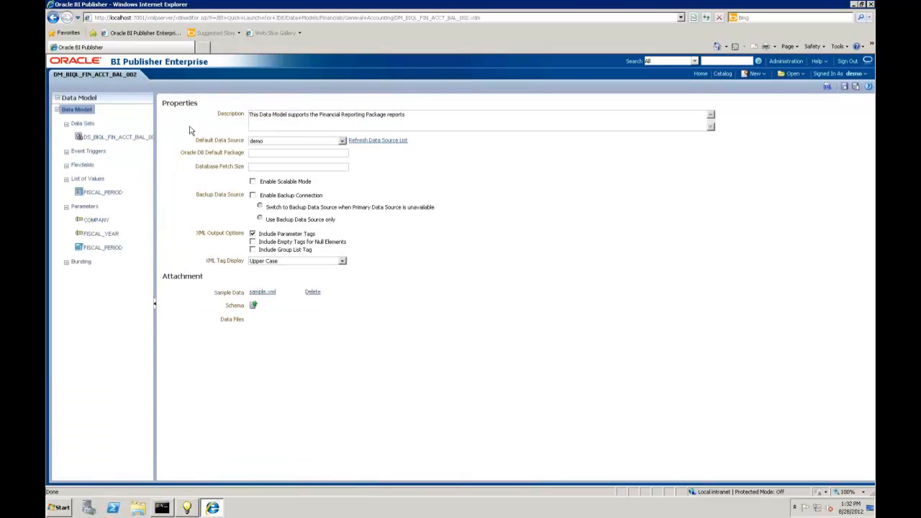
Examine the FISCAL_PERIOD list of values and the COMPANY, FISCAL_YEAR and FISCAL_PERIOD parameters of the data model.
click(103, 195)
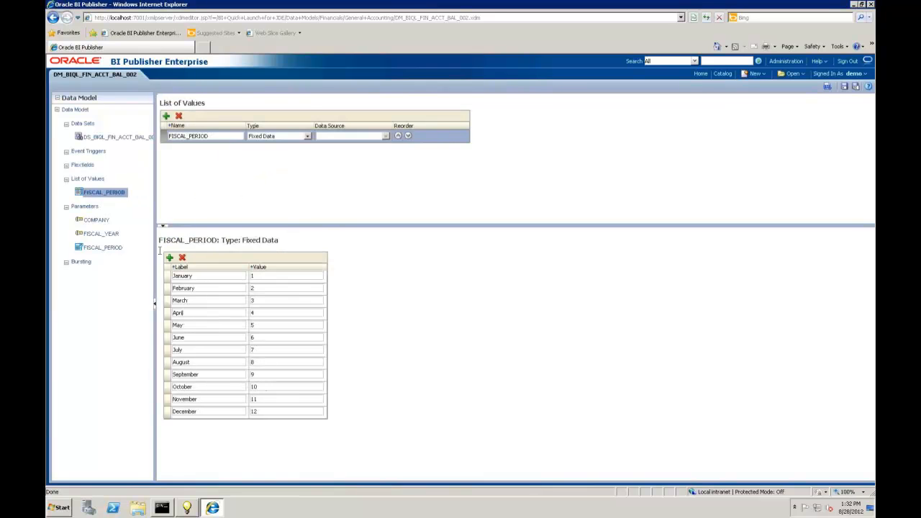
click(97, 220)
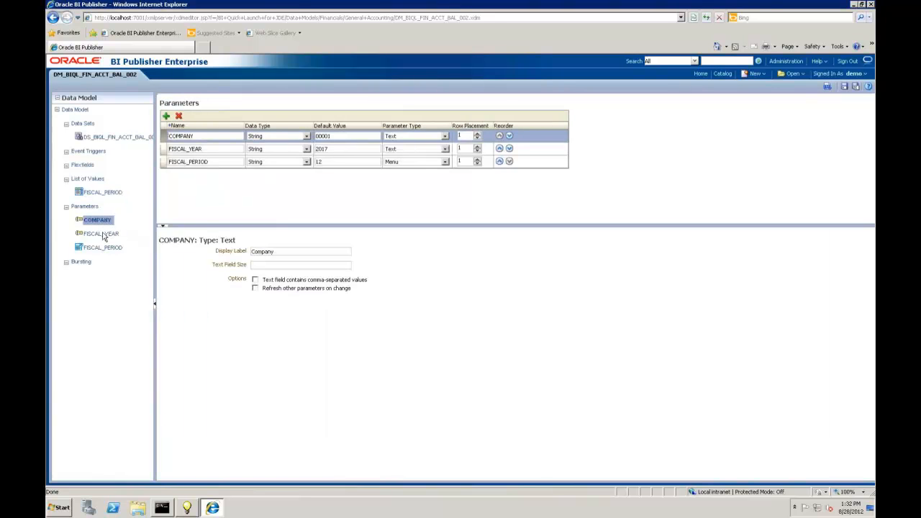
click(103, 235)
click(102, 247)
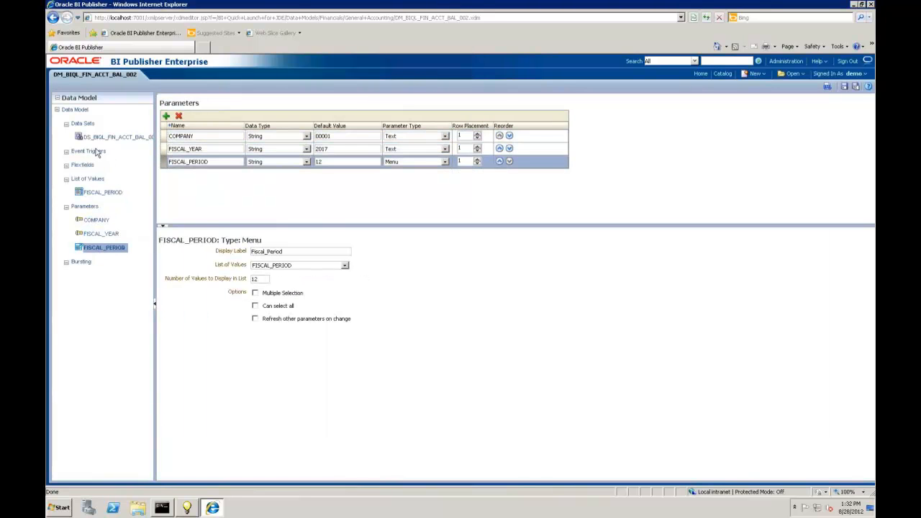
Open the data set's SQL query in Query Builder and search the JDEDATA910 schema for tables starting with BI.
click(118, 137)
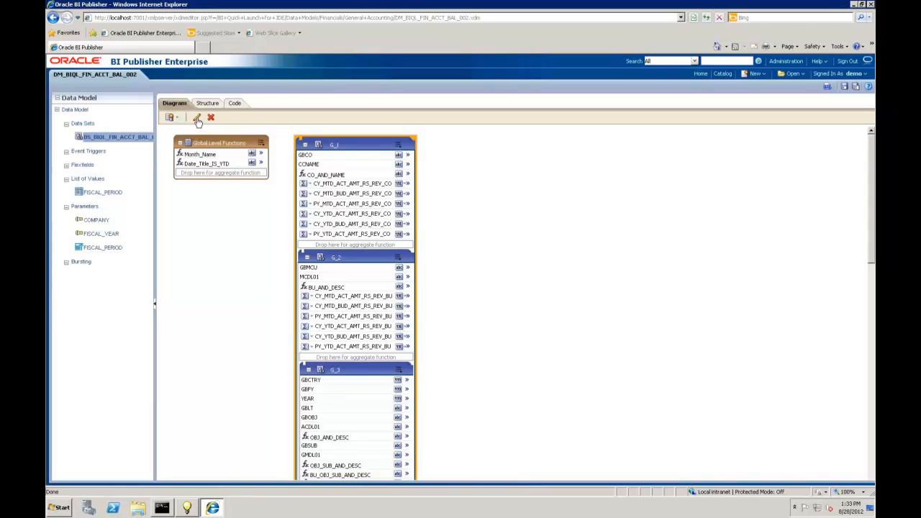
click(197, 118)
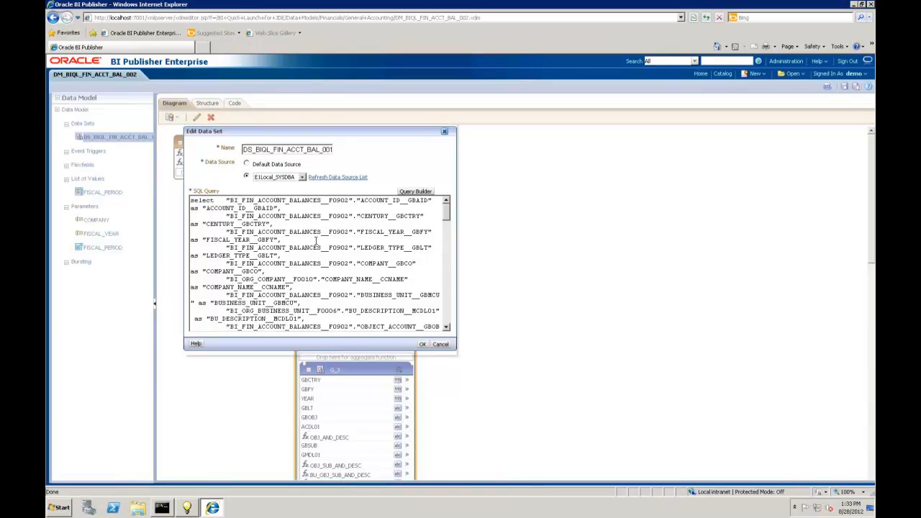
click(415, 191)
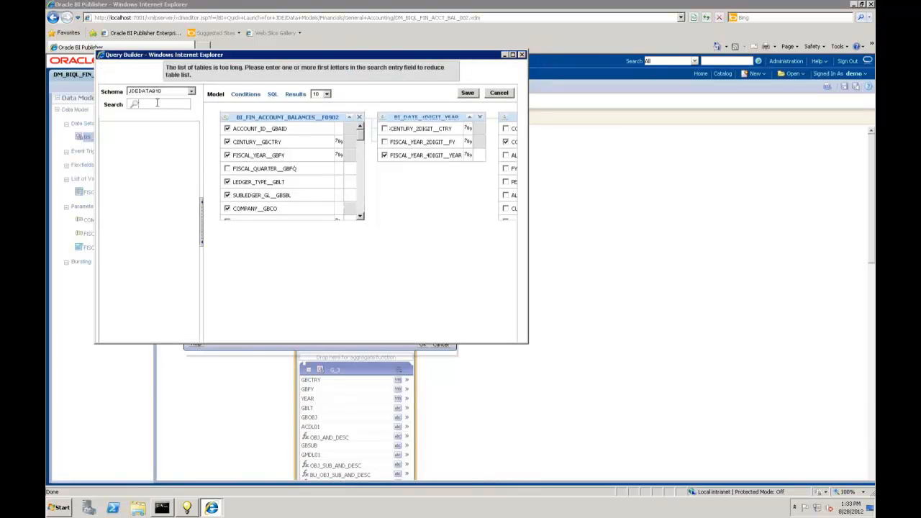
key(Return)
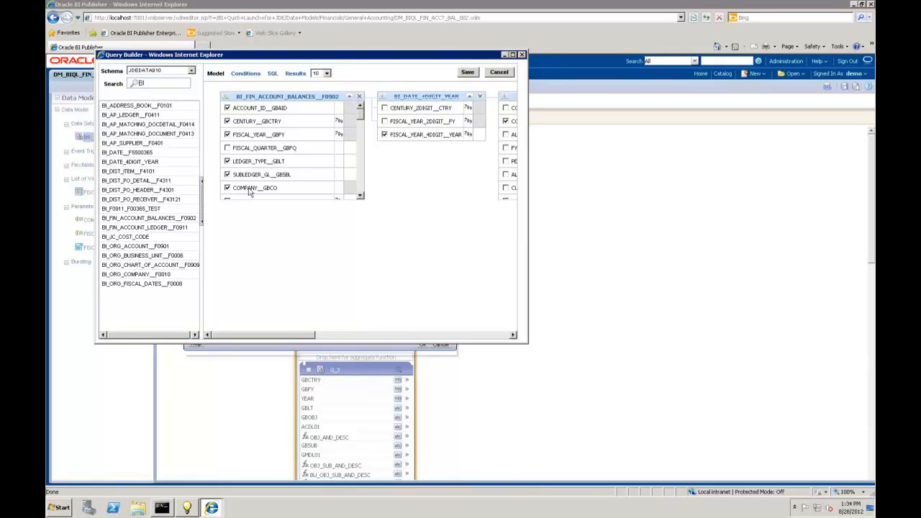
Examine the query's conditions, table model and generated SQL in Query Builder.
click(246, 74)
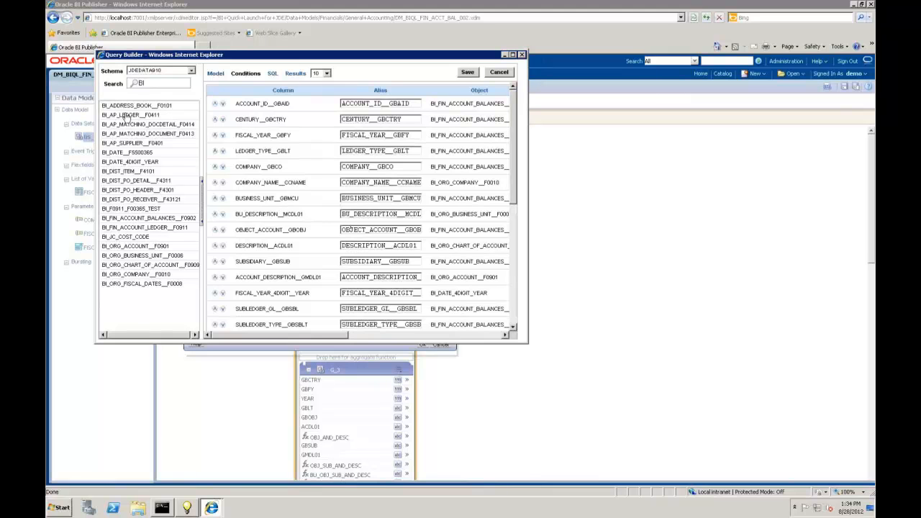
click(215, 75)
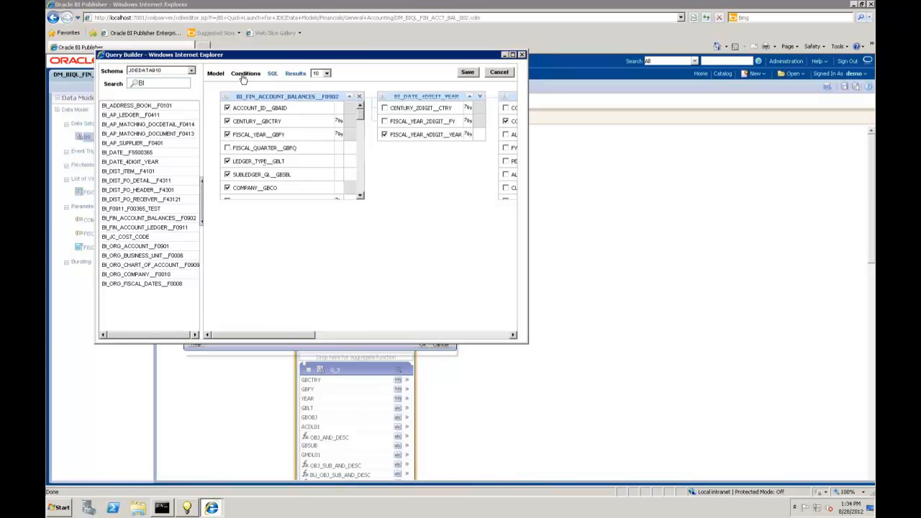
click(272, 74)
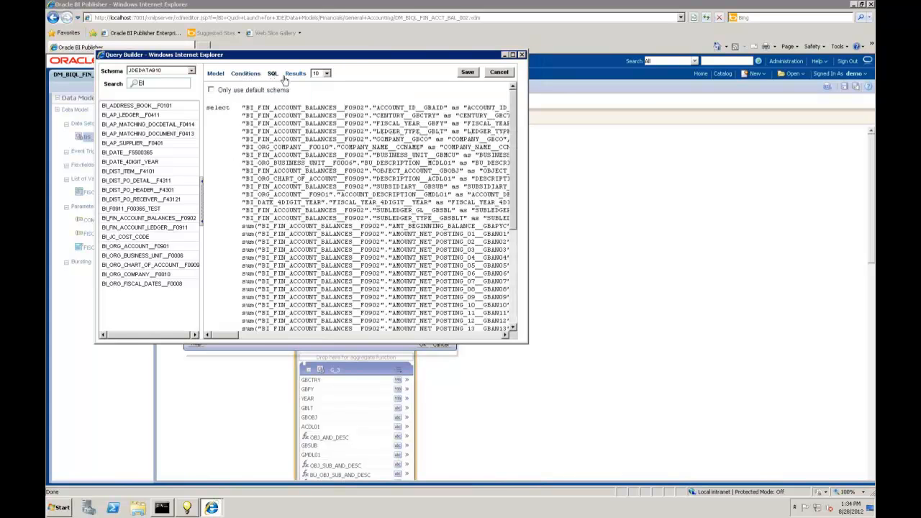
Preview the query results for company 00001, answering the remaining parameter prompts, and leave Query Builder and the data set without saving.
click(296, 74)
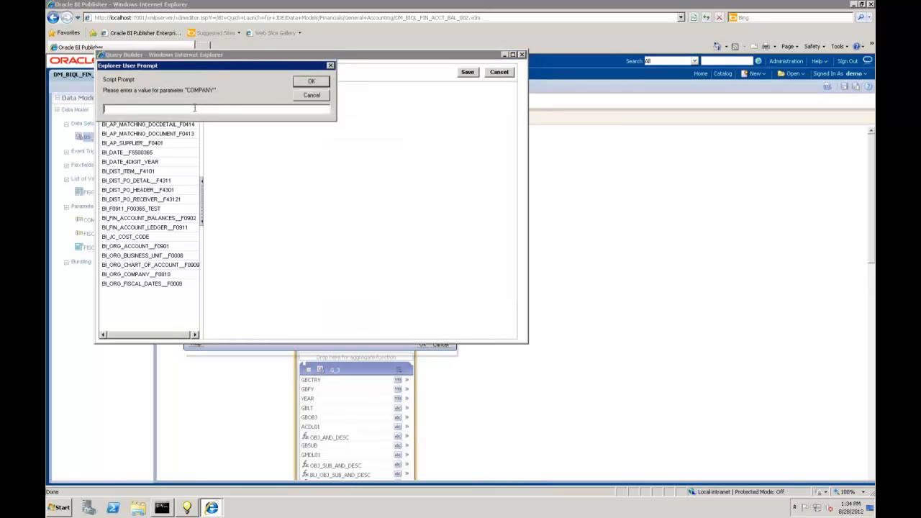
text(00001)
click(311, 82)
text(2)
key(BackSpace)
key(BackSpace)
key(BackSpace)
key(BackSpace)
text(20)
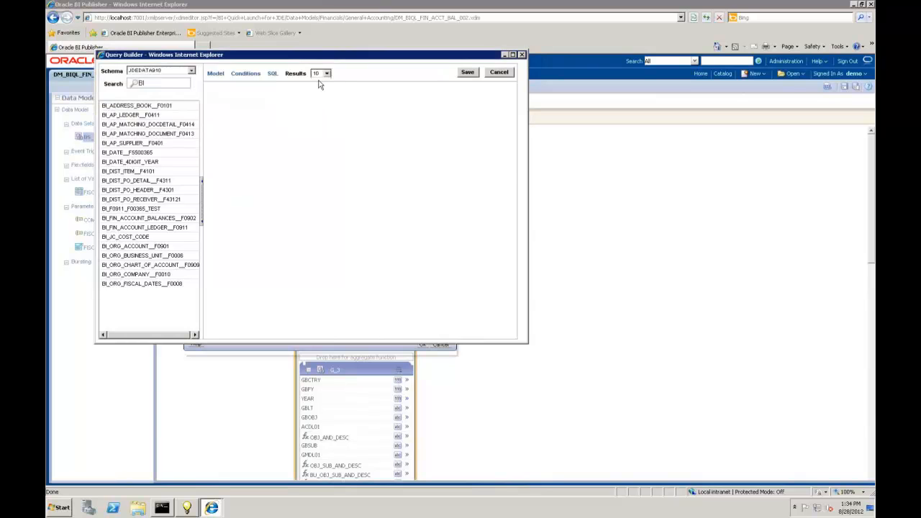
click(326, 82)
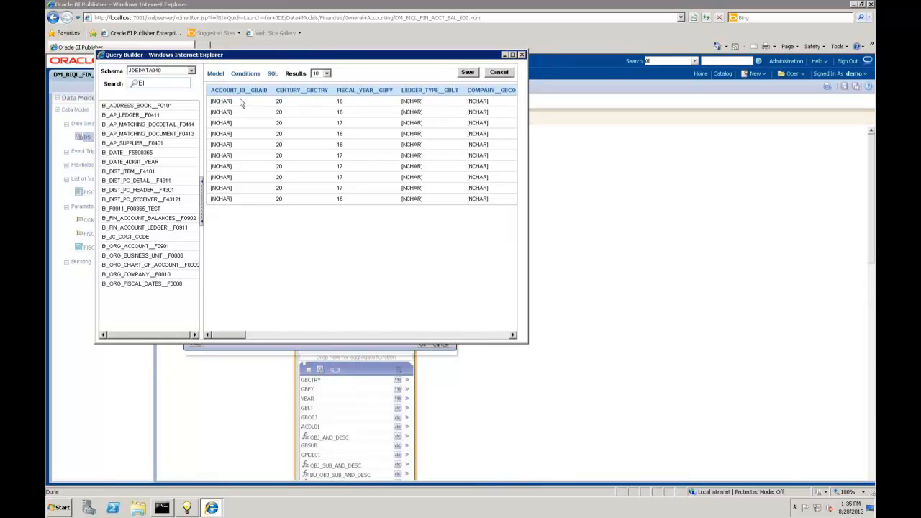
click(499, 72)
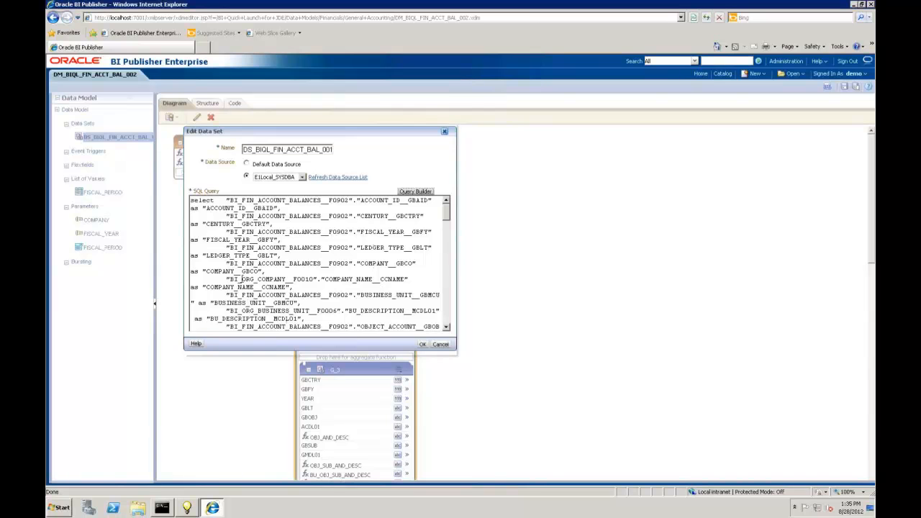
click(441, 346)
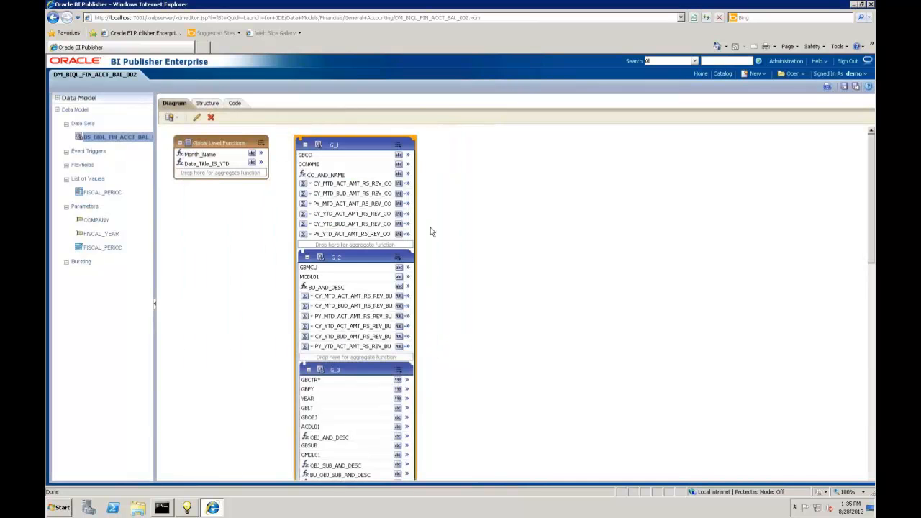
Examine the data set's groups G_1 to G_3 in the diagram and in the structure table.
scroll(468, 392, down, 5)
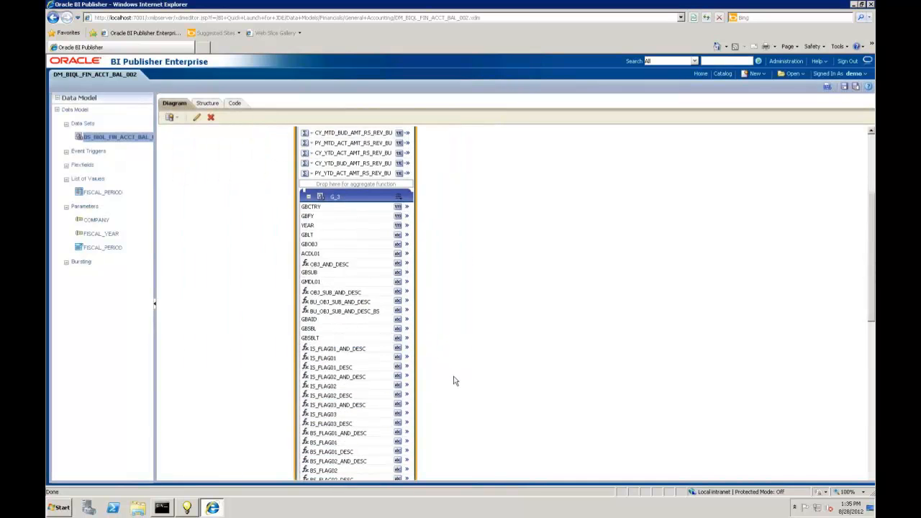
scroll(457, 381, up, 2)
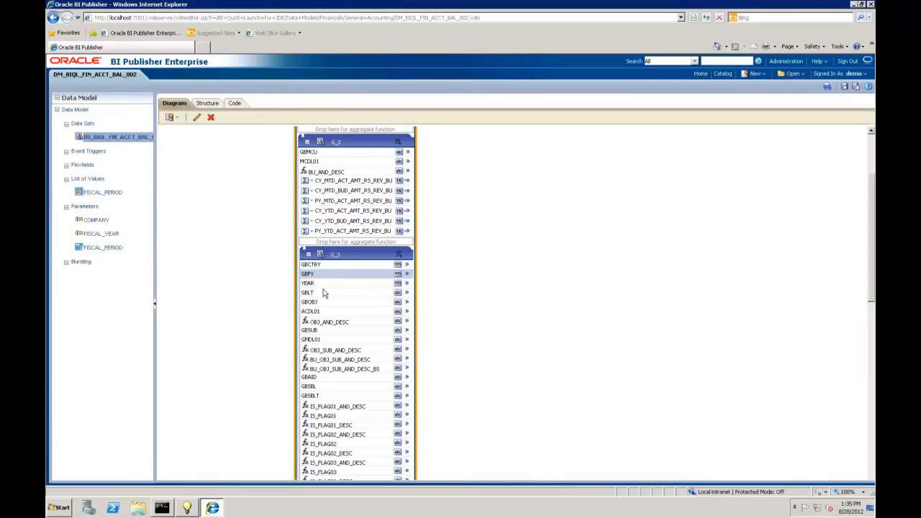
click(207, 105)
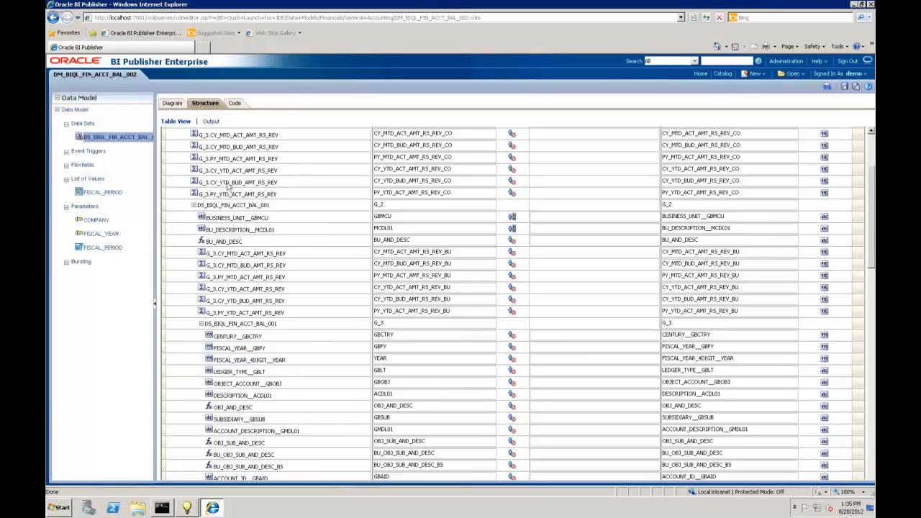
click(172, 104)
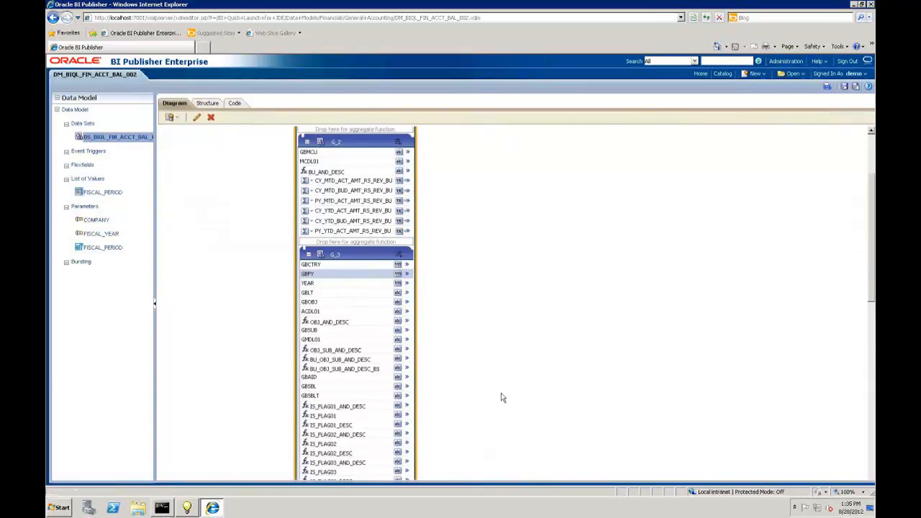
View the expression in the properties of the OBJ_AND_DESC element in group G_3 and close them unchanged.
scroll(461, 385, down, 3)
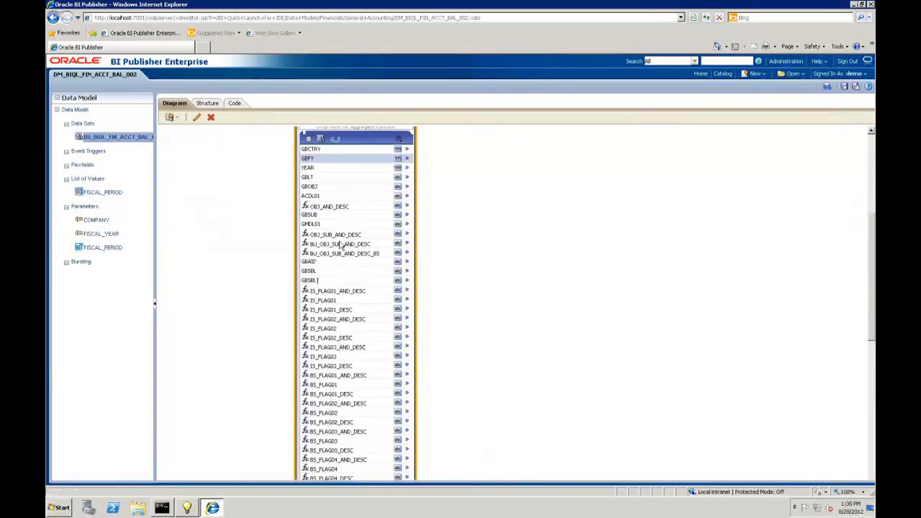
click(406, 208)
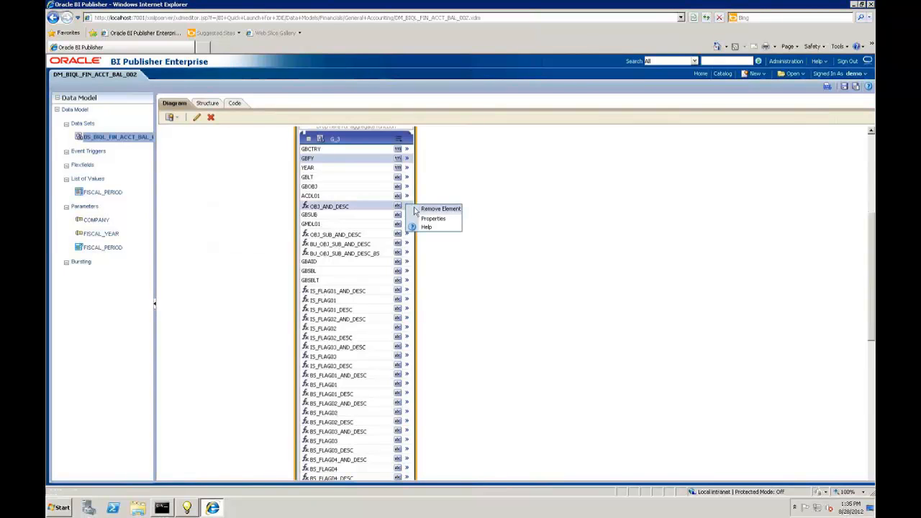
click(425, 223)
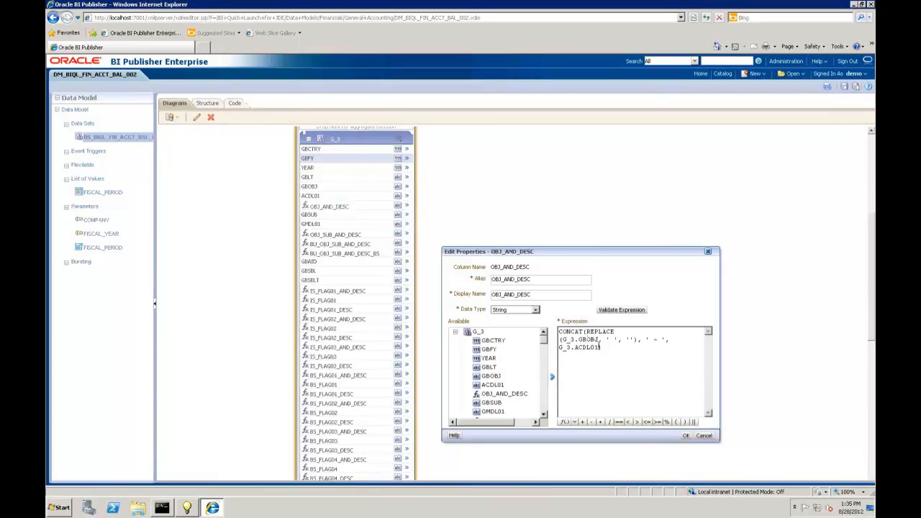
click(703, 436)
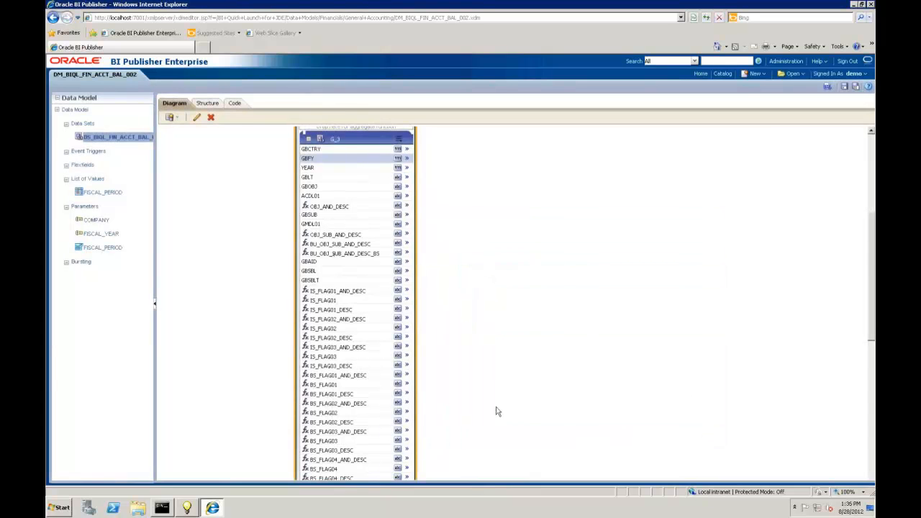
Look through the remaining G_3 elements, including the flag, criteria and calculated amount fields, and return to the start of the diagram.
scroll(497, 410, down, 3)
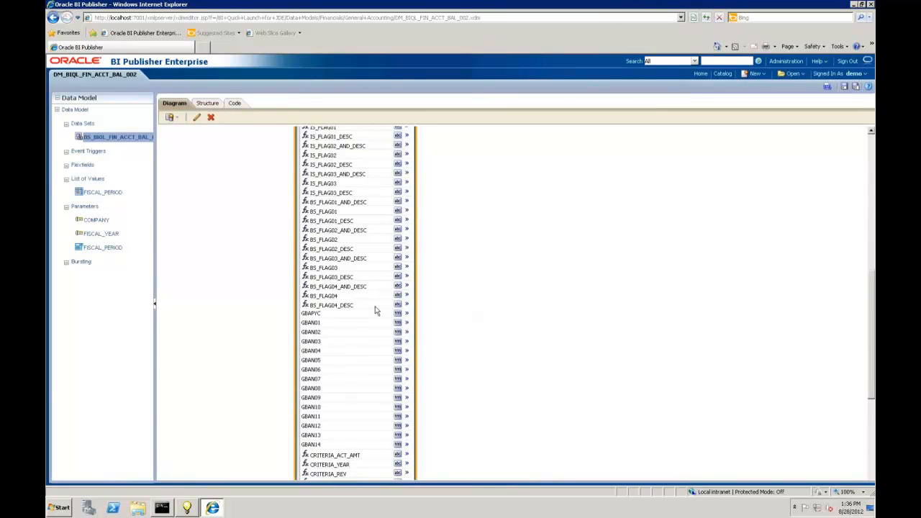
scroll(377, 311, down, 4)
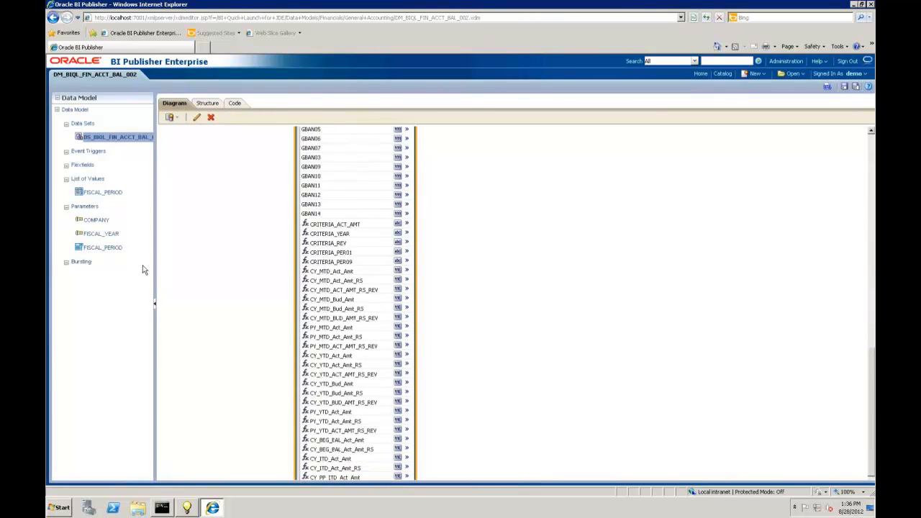
scroll(362, 277, down, 1)
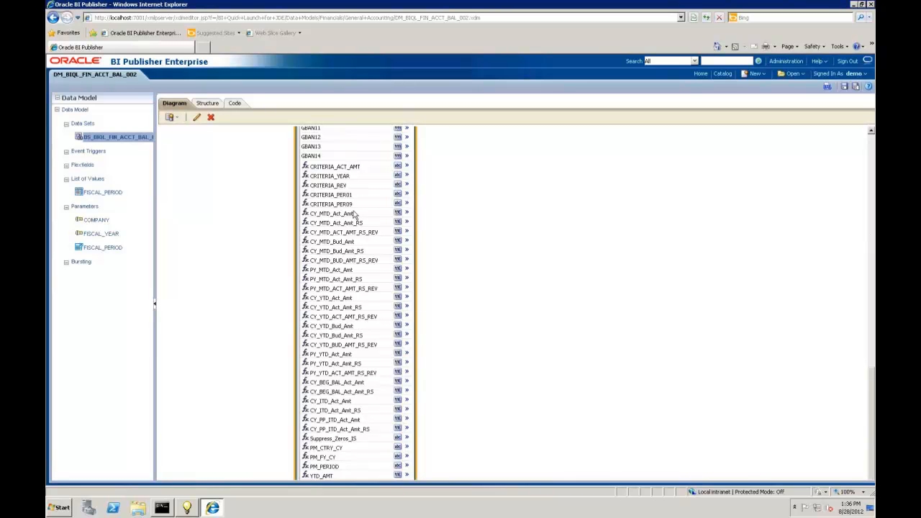
scroll(489, 374, up, 15)
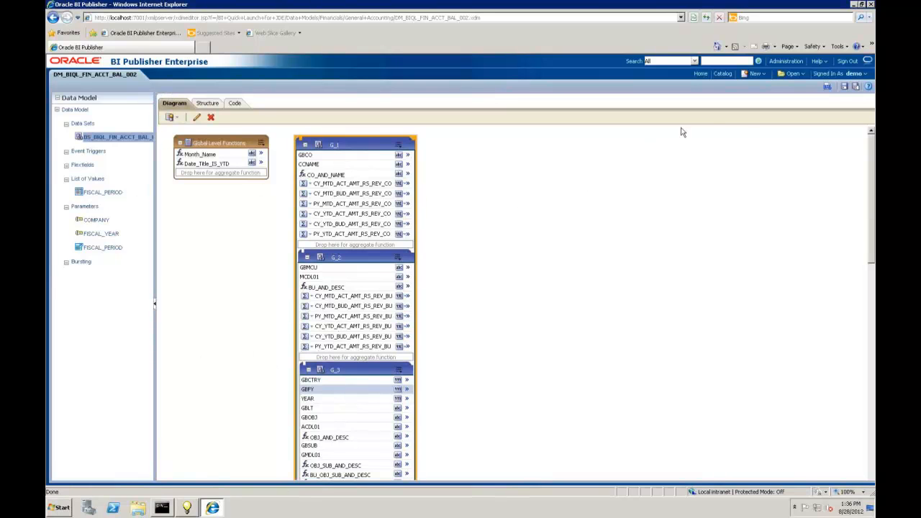
Generate the data model's XML output with 5 rows returned and open the options for exporting or saving it.
click(827, 87)
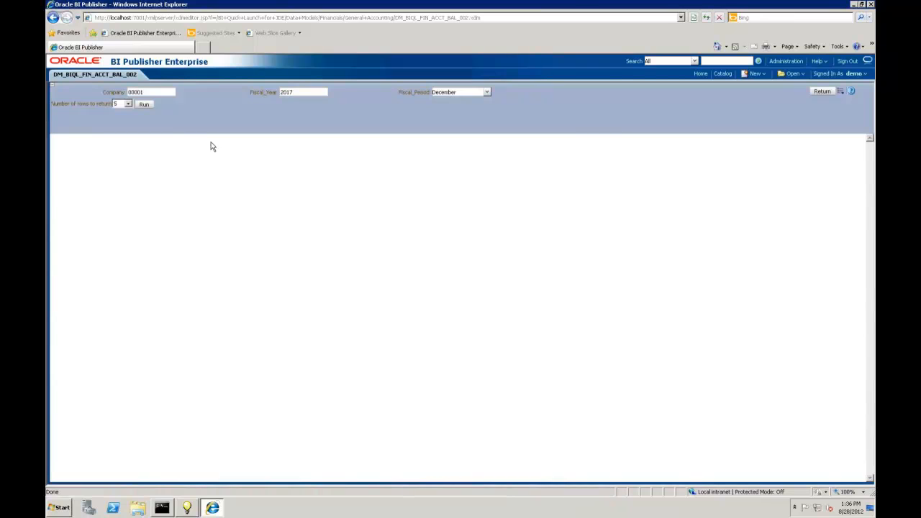
click(128, 105)
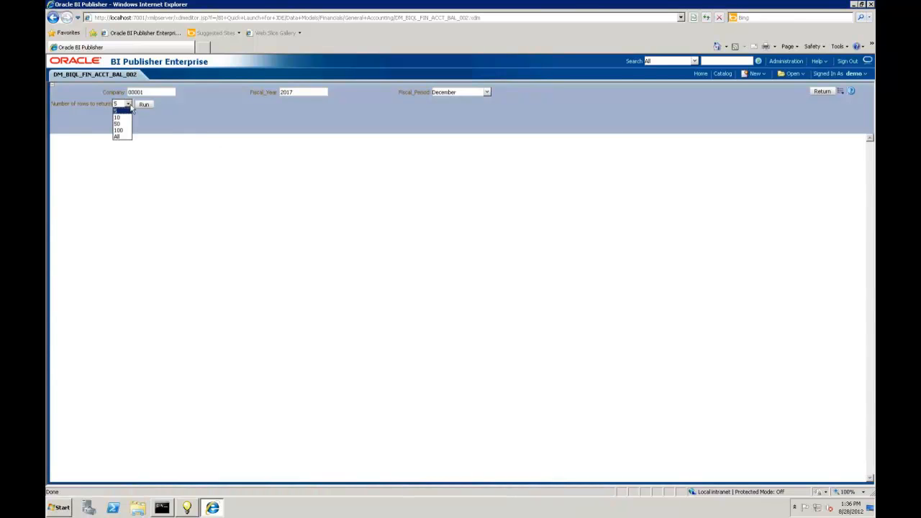
click(126, 110)
click(144, 105)
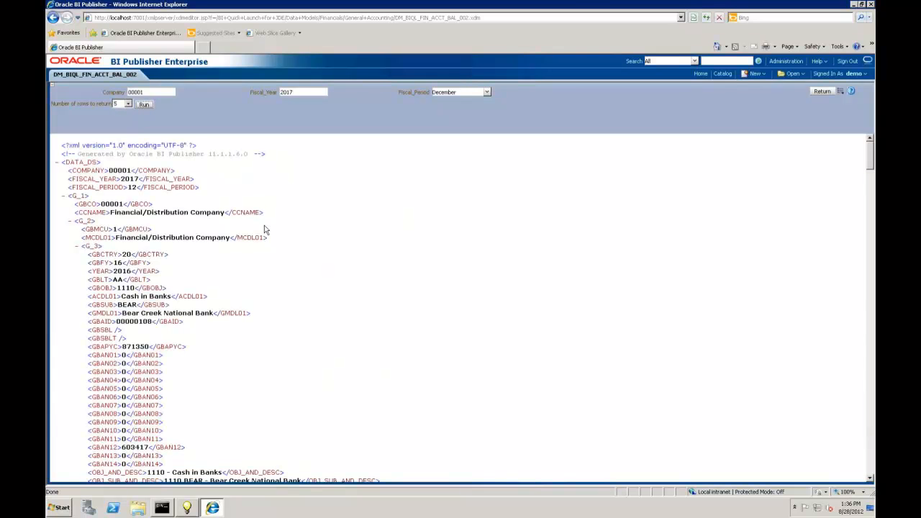
click(840, 92)
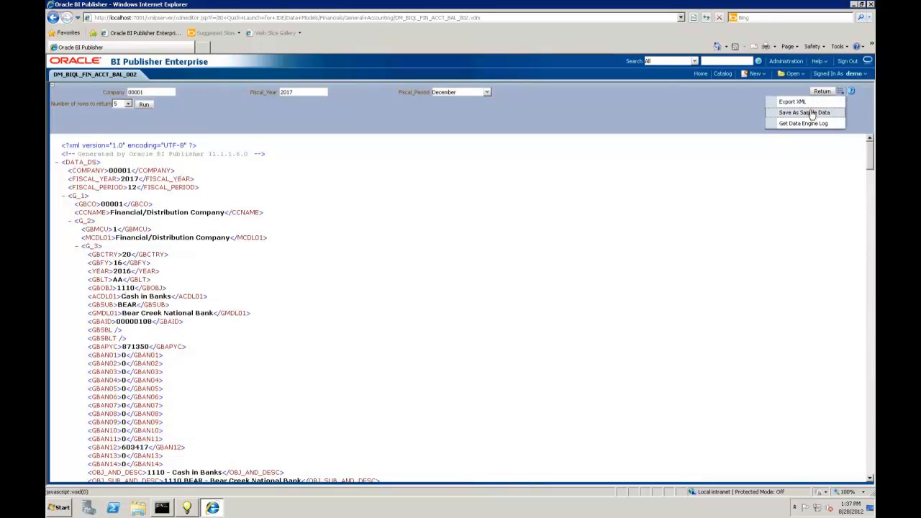